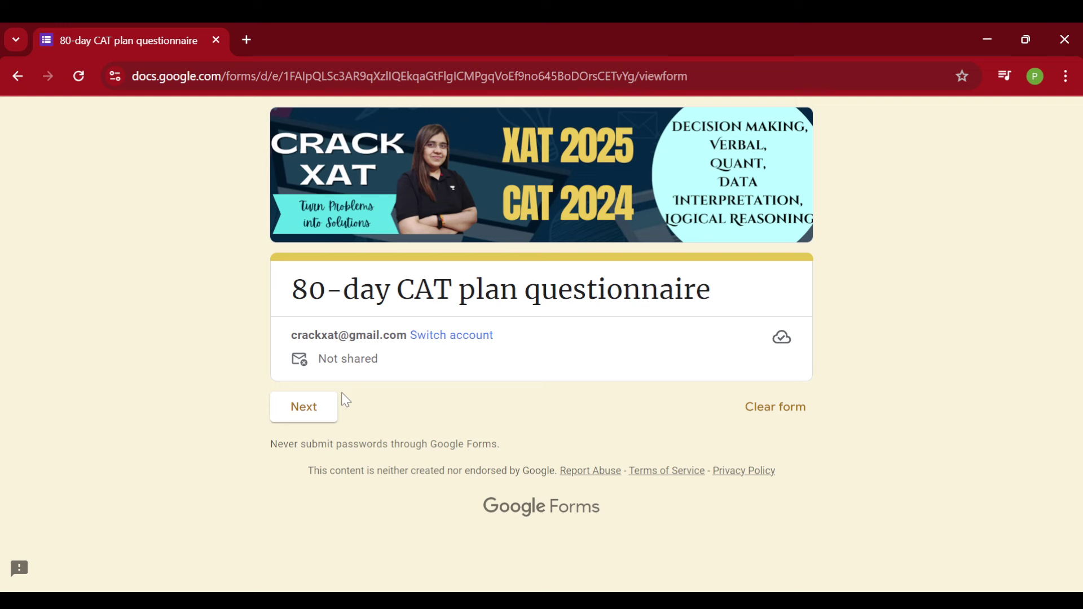
Start the questionnaire and enter the respondent's name in the name field
click(305, 417)
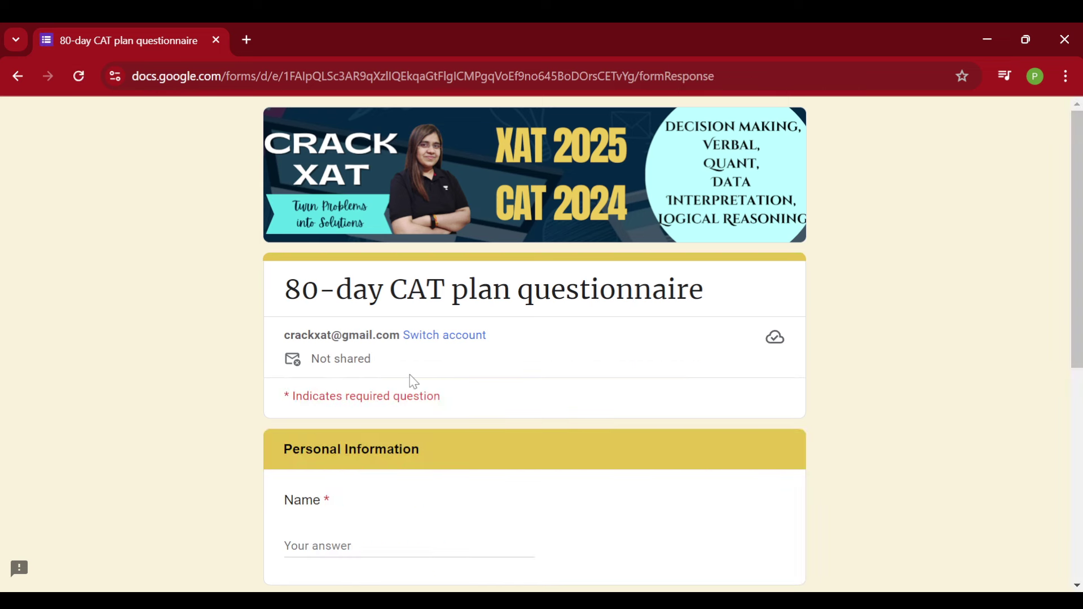
scroll(486, 335, down, 4)
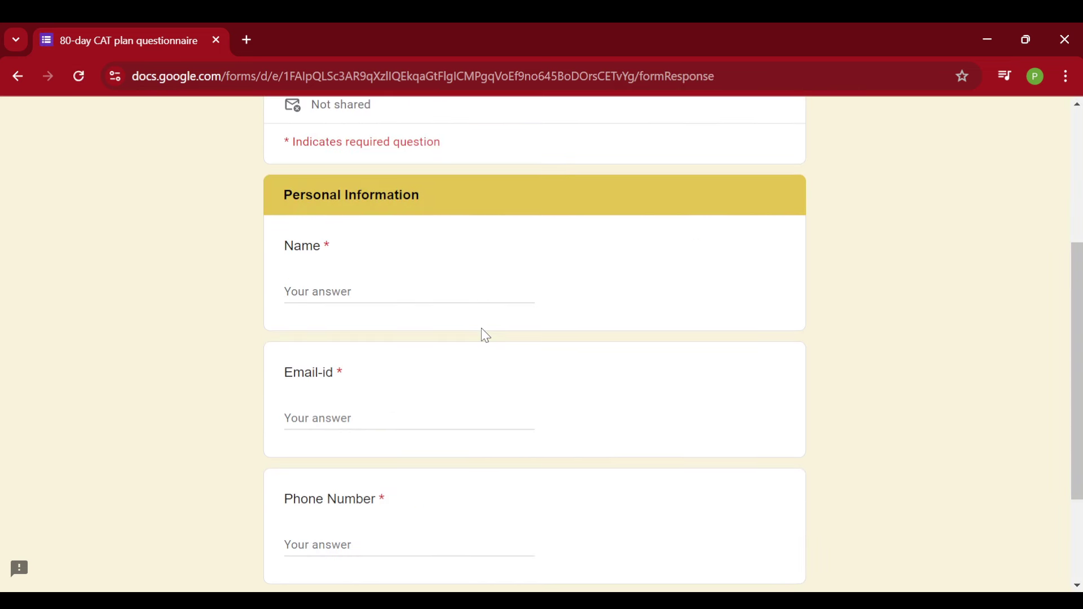
click(353, 293)
text(Priyash)
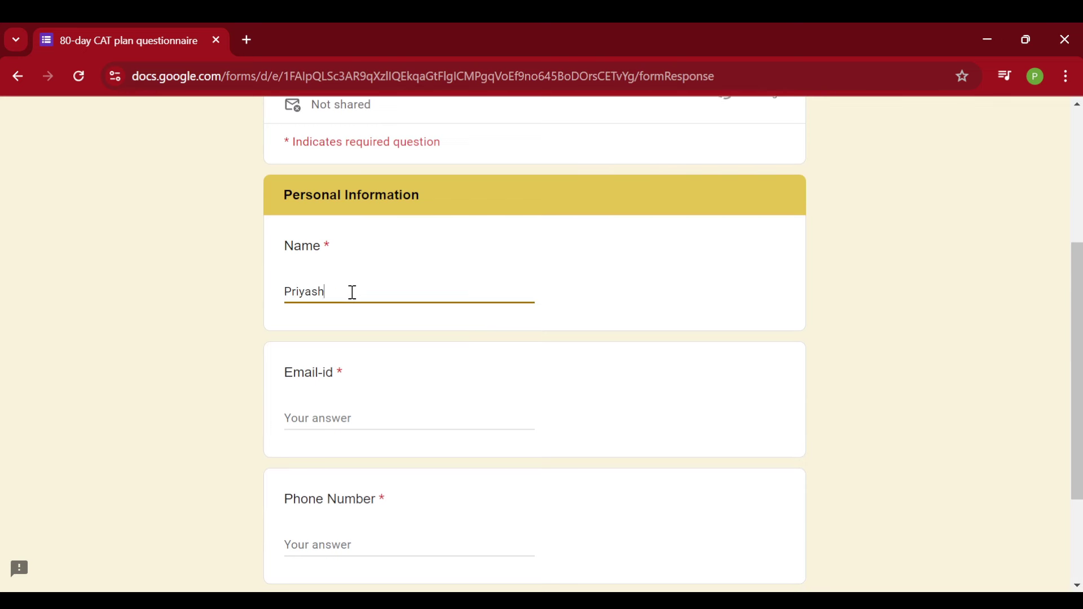
text(a)
Fill in the respondent's e-mail address and phone number
click(353, 422)
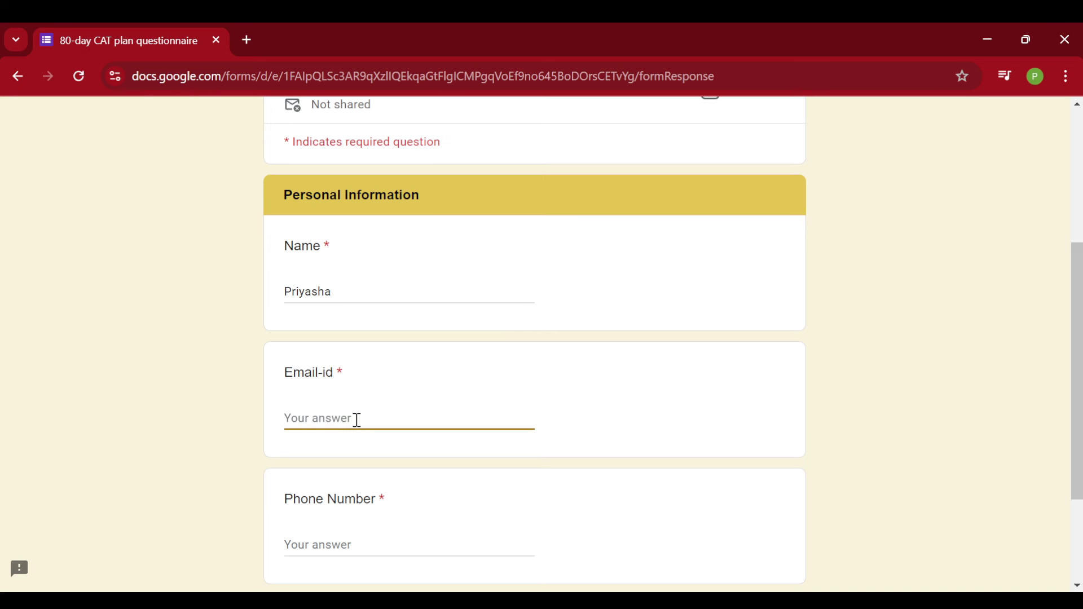
scroll(448, 391, down, 3)
click(417, 387)
click(379, 392)
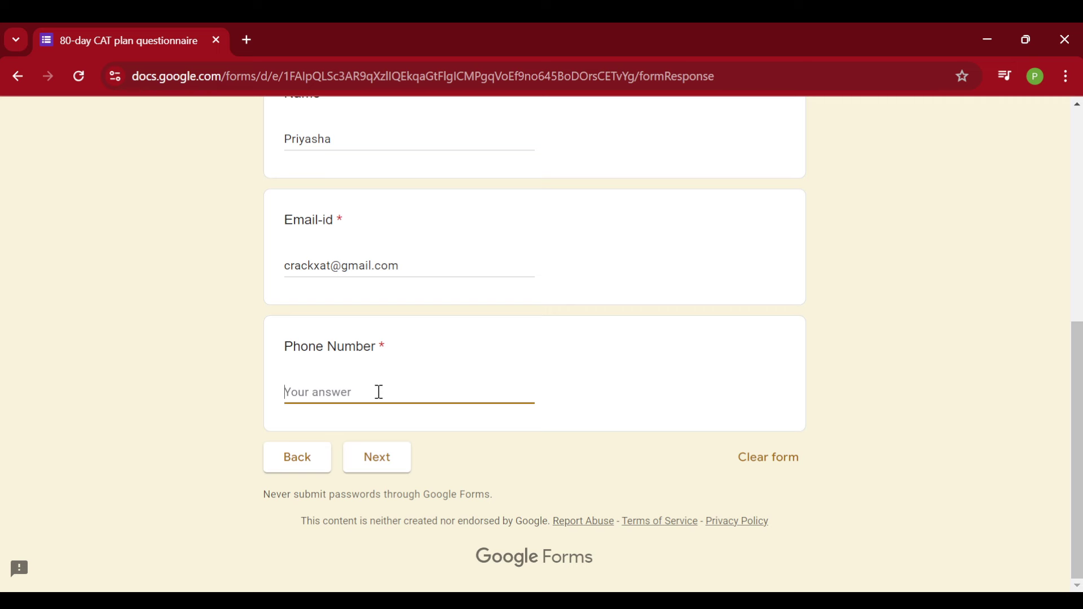
text(9000000000)
Mark the education status as Graduate with an Engineering academic background
click(378, 458)
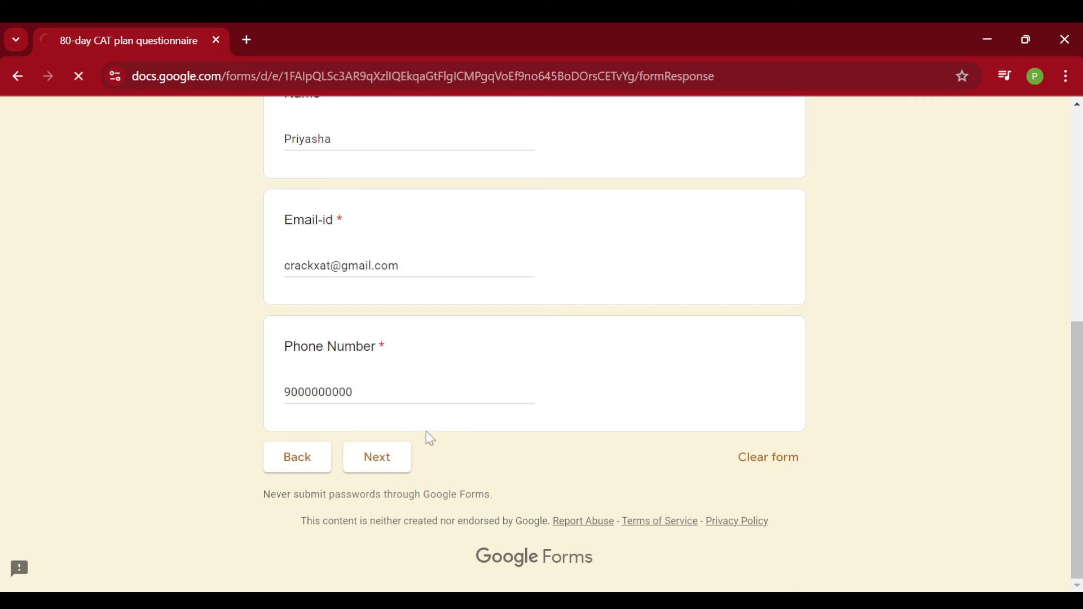
scroll(438, 317, down, 6)
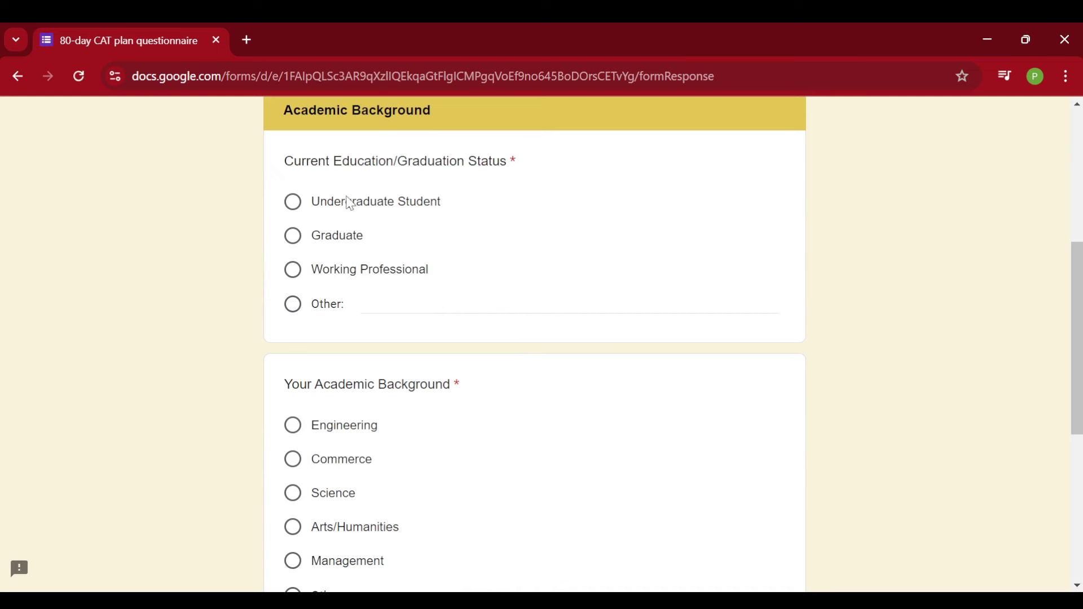
click(330, 313)
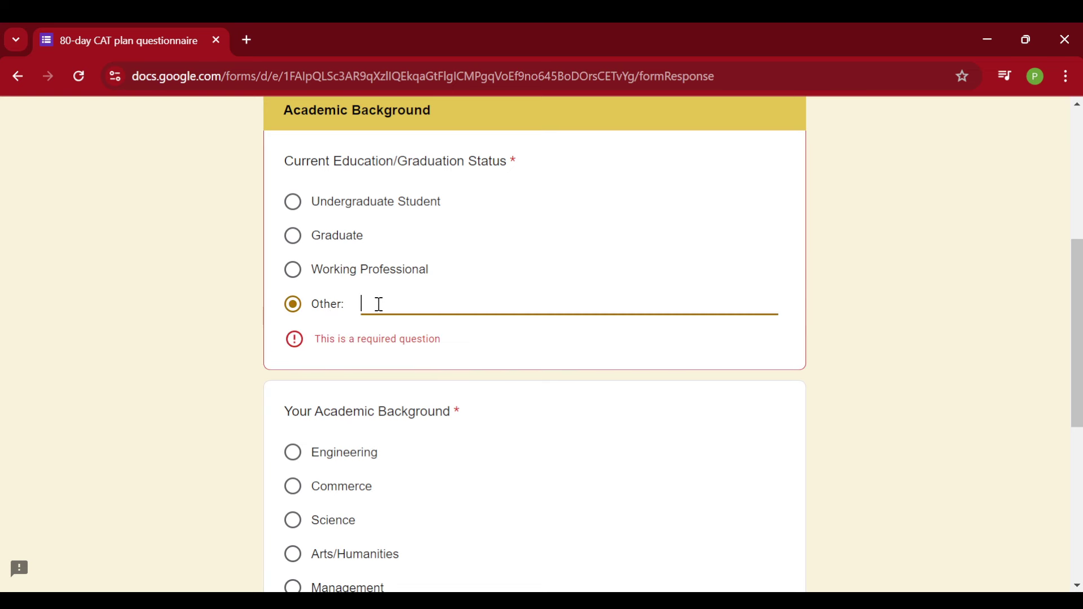
click(335, 240)
scroll(360, 298, down, 4)
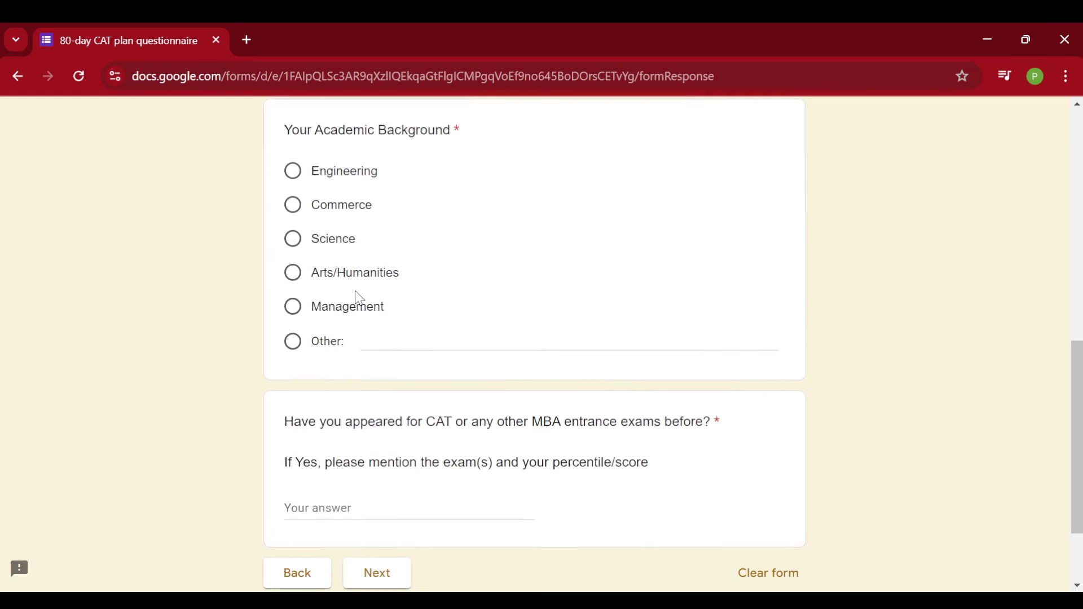
click(346, 172)
Answer the previous-exams question with 'yes CAT 98' and continue
scroll(416, 348, down, 2)
click(330, 402)
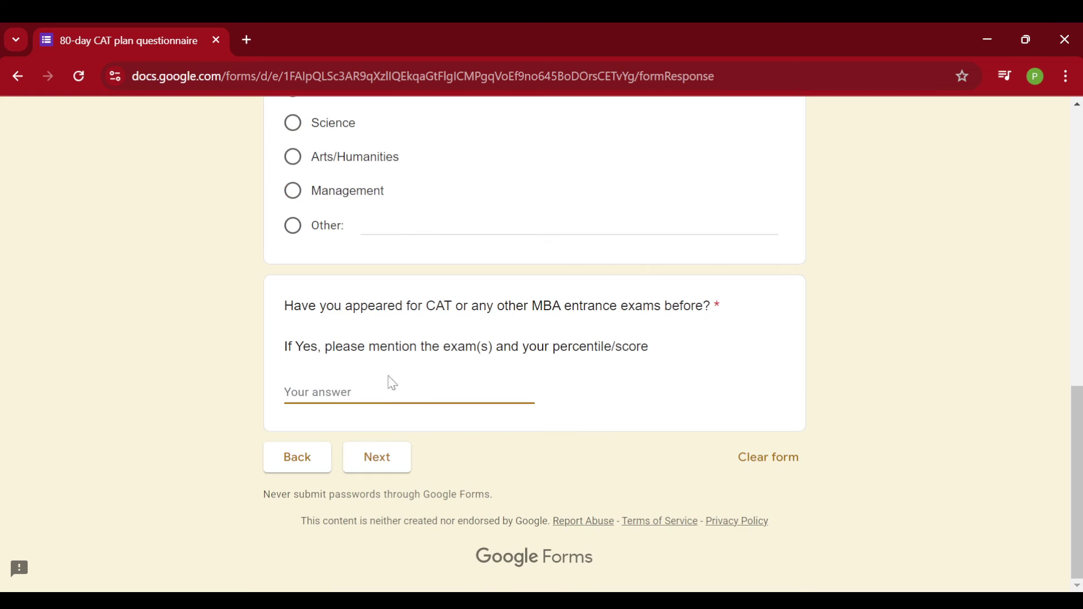
text(yes CAT 98)
click(376, 459)
Choose less than 3 months of preparation and QA as the only confident section
scroll(441, 378, down, 5)
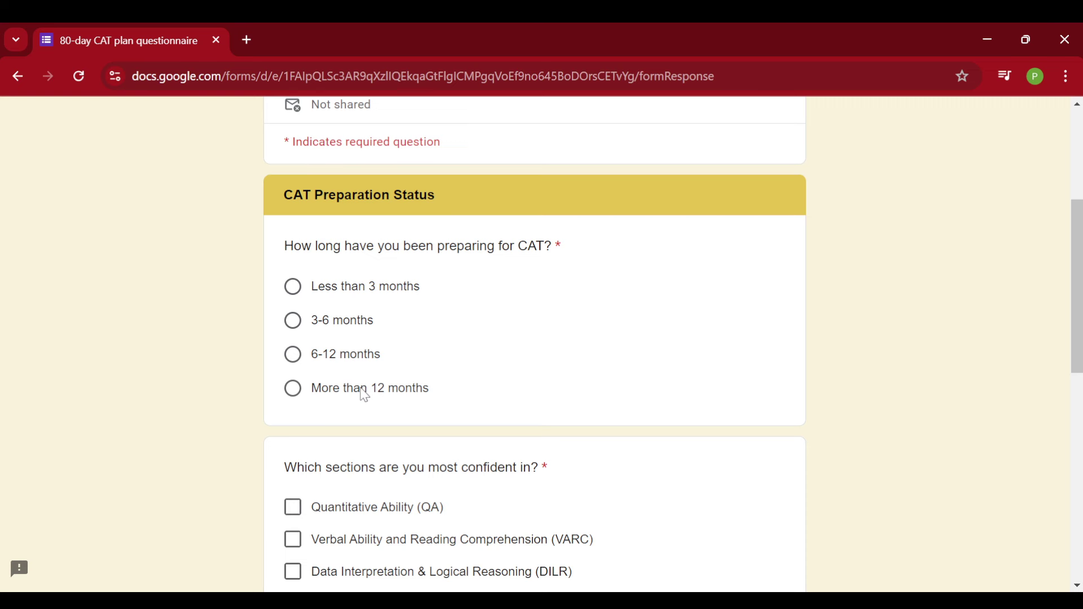
click(372, 289)
scroll(440, 299, down, 5)
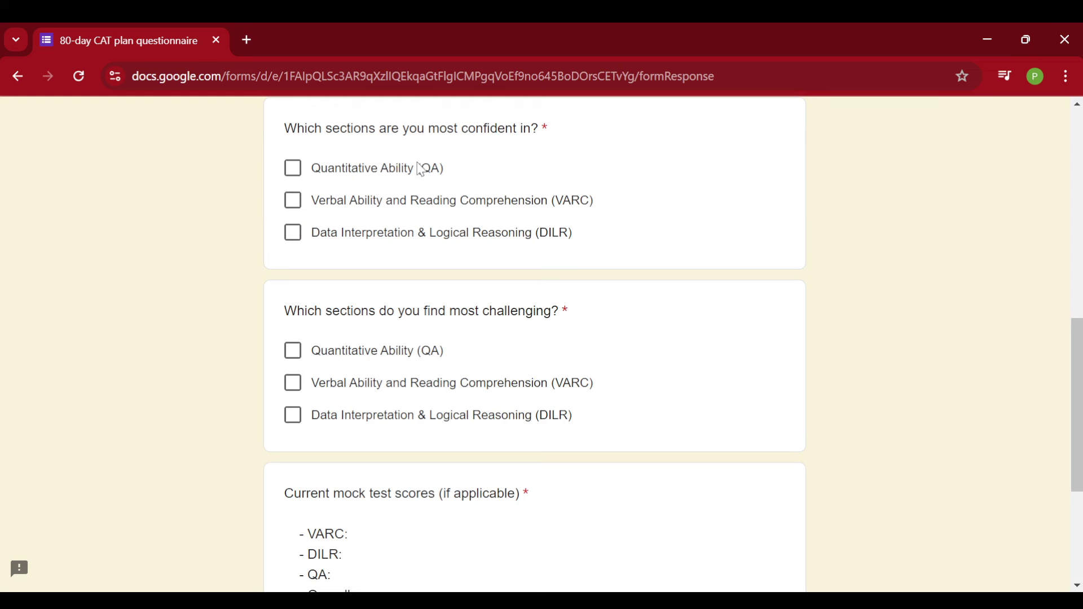
click(293, 168)
click(292, 201)
click(293, 234)
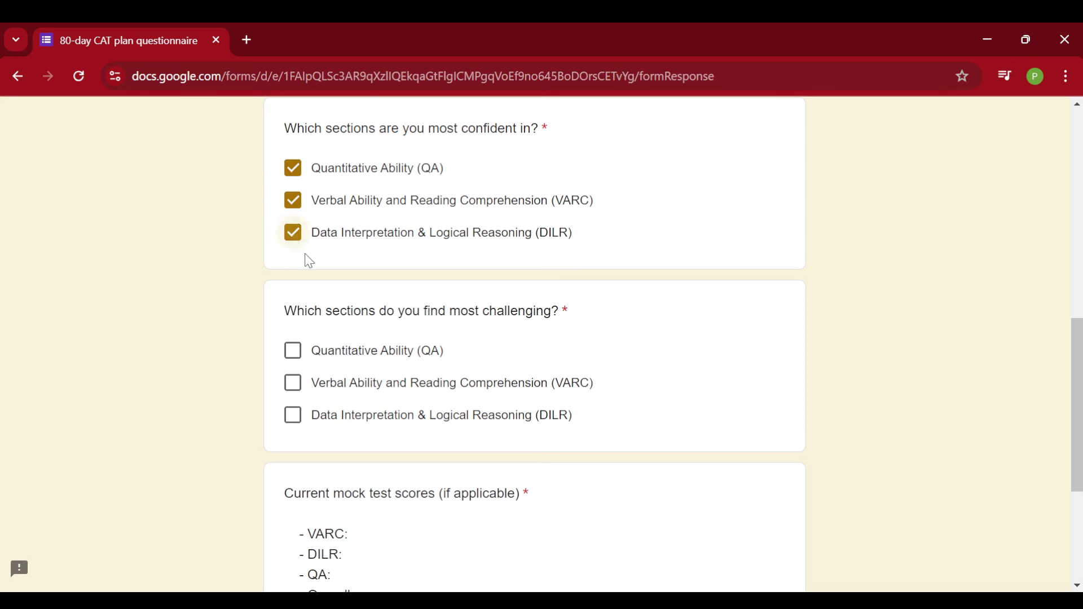
click(293, 232)
click(292, 202)
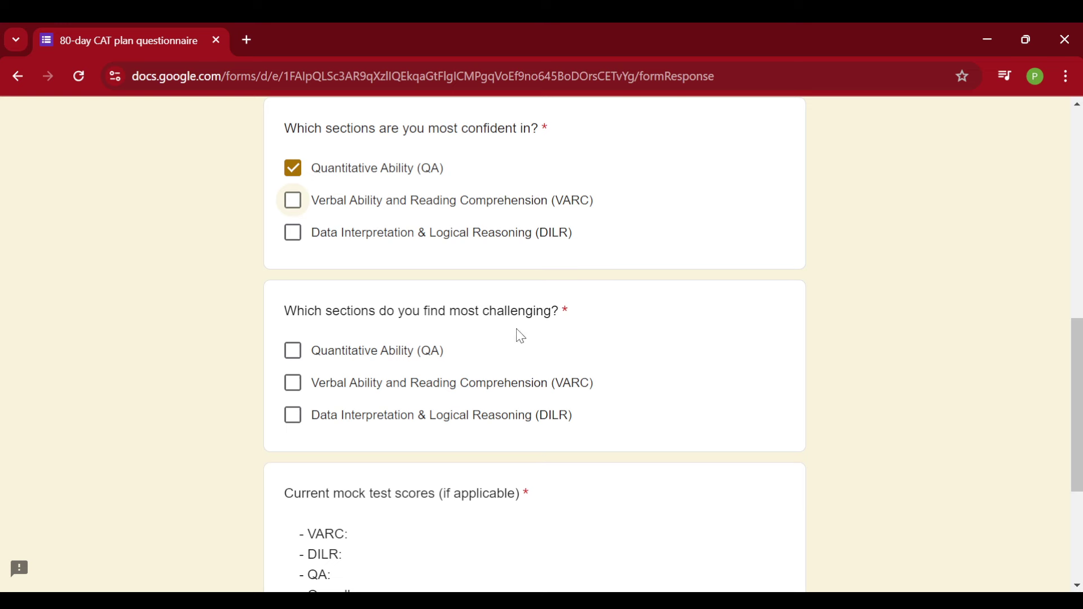
Mark VARC and DILR as the challenging sections and go to the mock scores answer
click(346, 354)
click(337, 389)
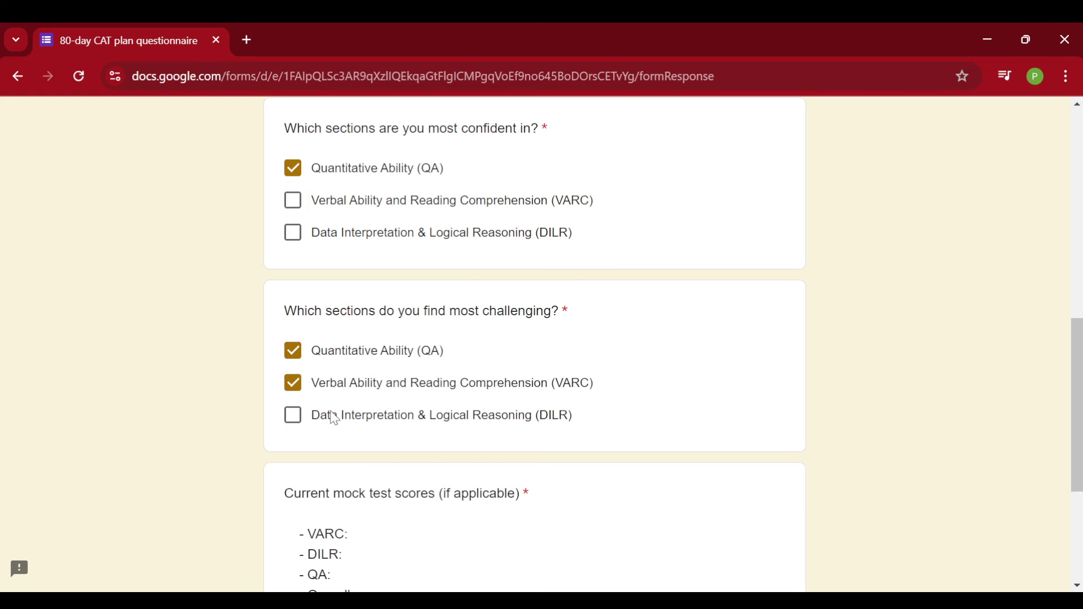
click(334, 418)
click(347, 354)
scroll(380, 261, down, 2)
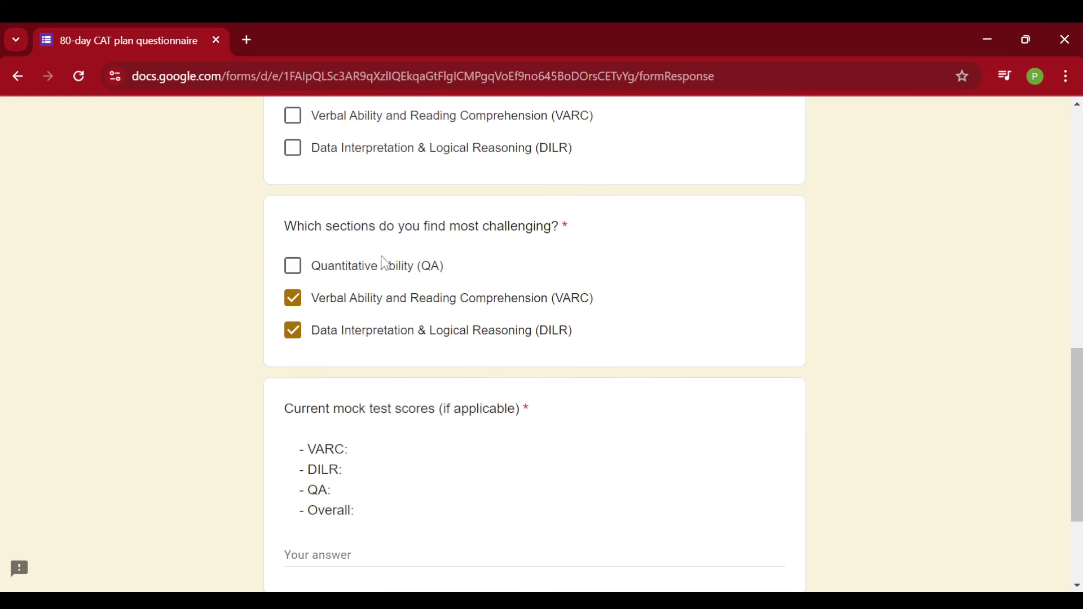
scroll(334, 216, up, 3)
scroll(334, 216, up, 1)
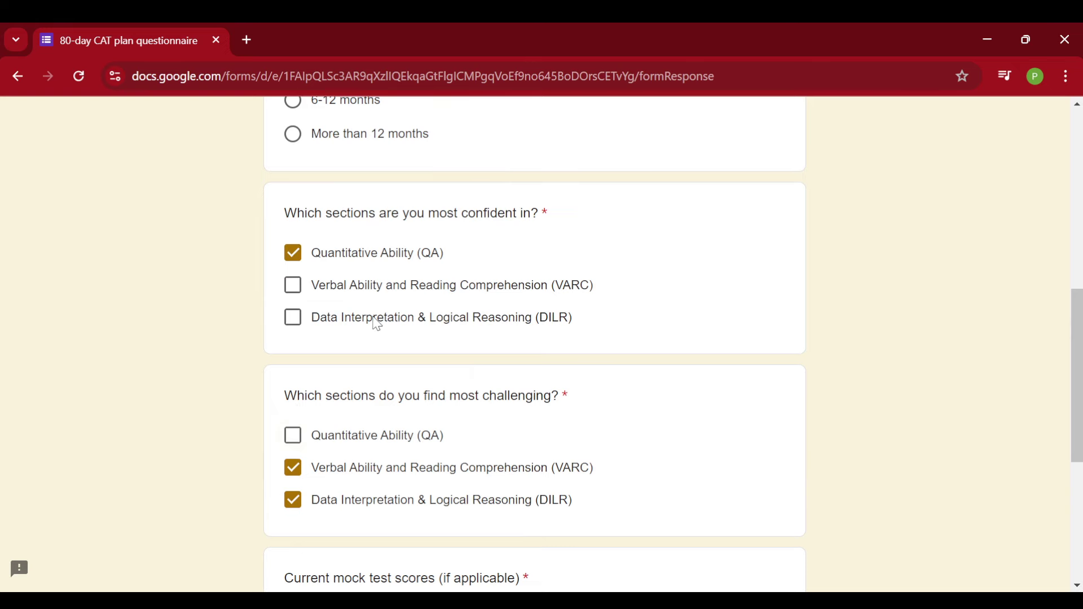
scroll(377, 324, down, 5)
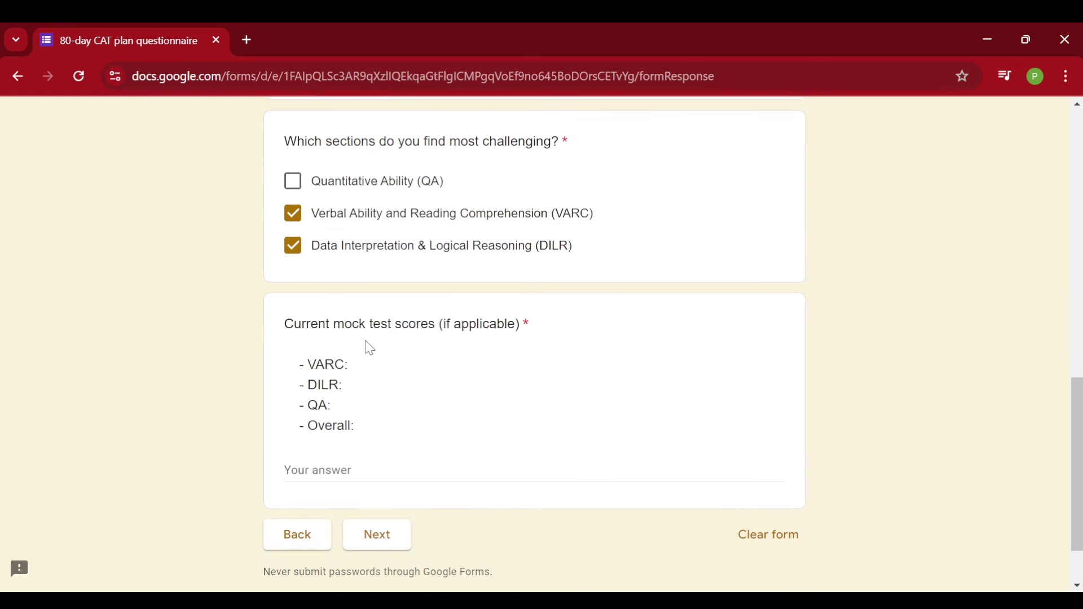
click(347, 473)
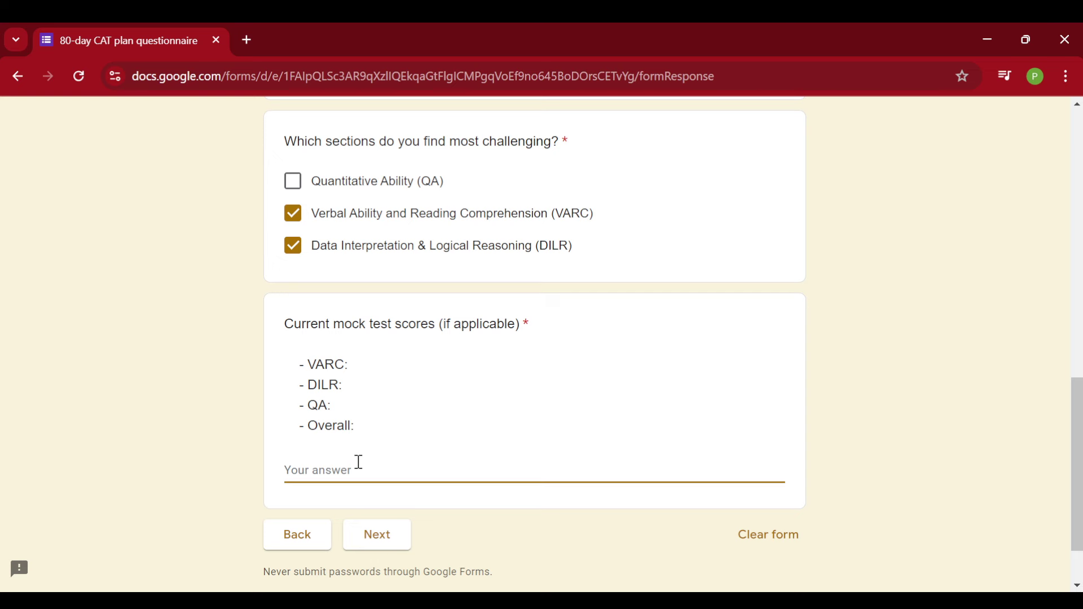
Enter NA for mock scores, continue, and choose more than 6 hours of daily study
text(NA)
click(377, 535)
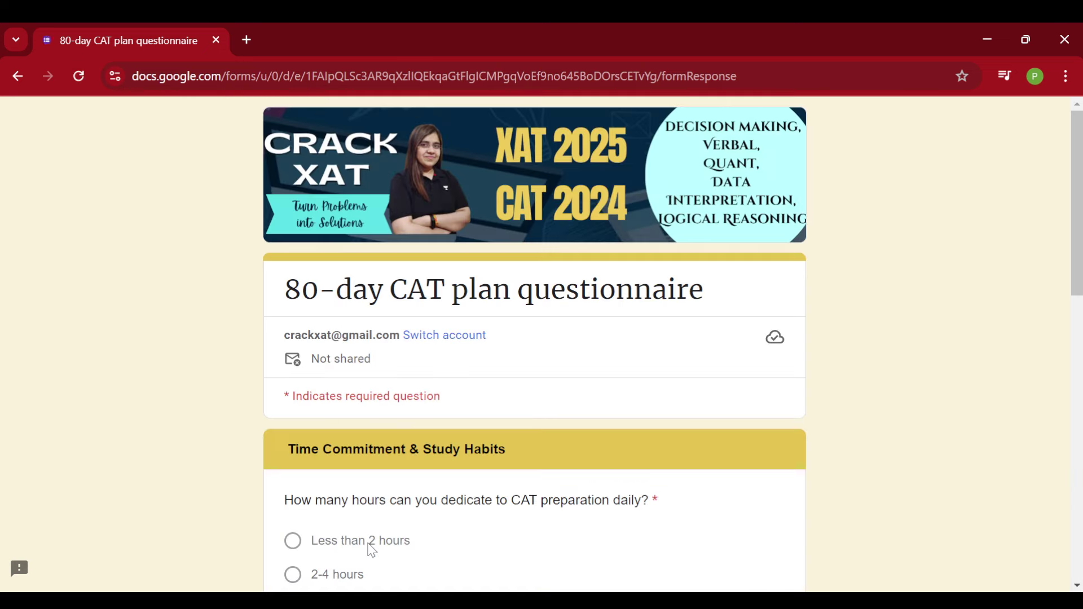
scroll(377, 429, down, 1)
scroll(377, 427, down, 3)
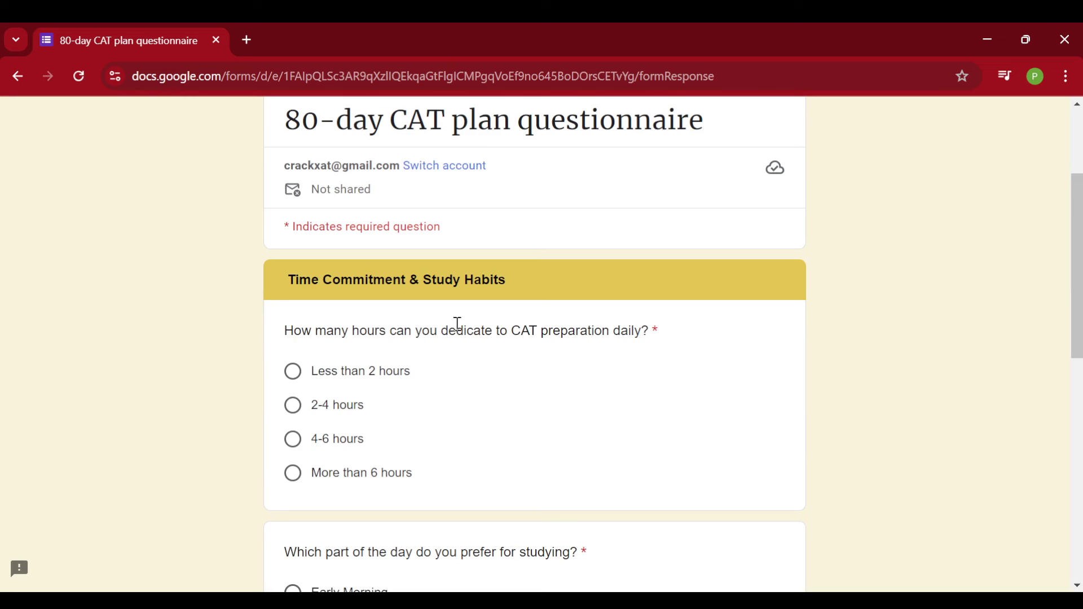
scroll(463, 305, down, 2)
scroll(463, 305, down, 1)
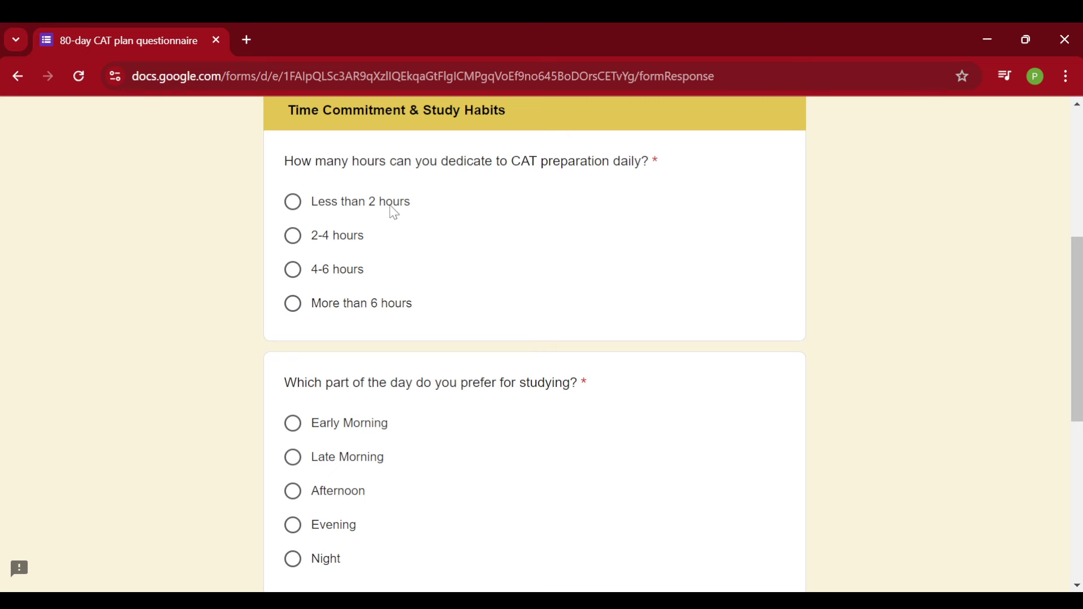
click(378, 308)
Pick Evening as study time and Group Study as study environment, then continue
scroll(455, 305, down, 3)
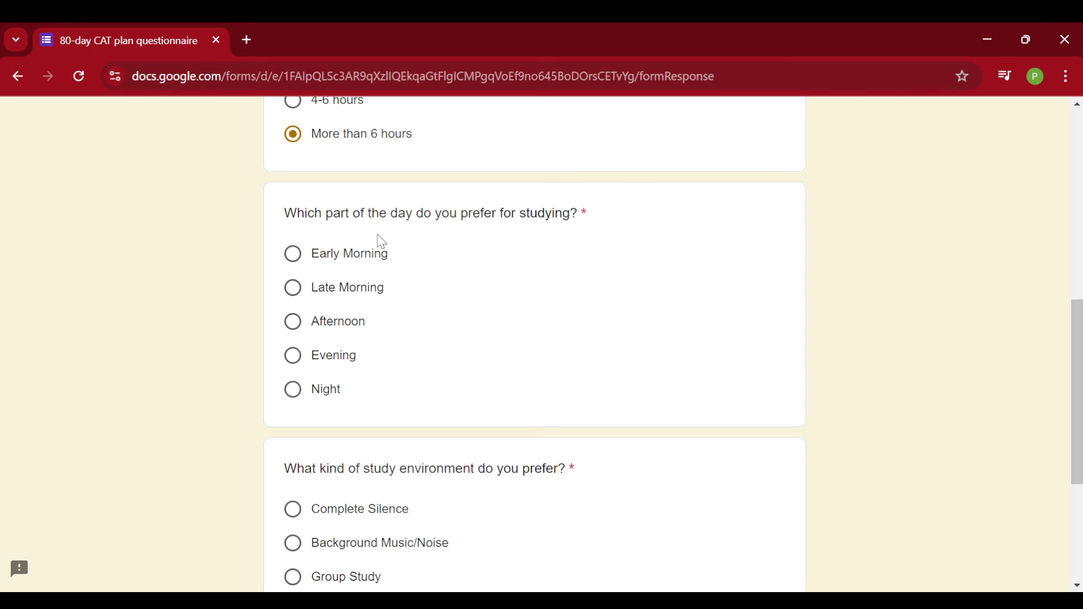
click(314, 363)
scroll(375, 356, down, 2)
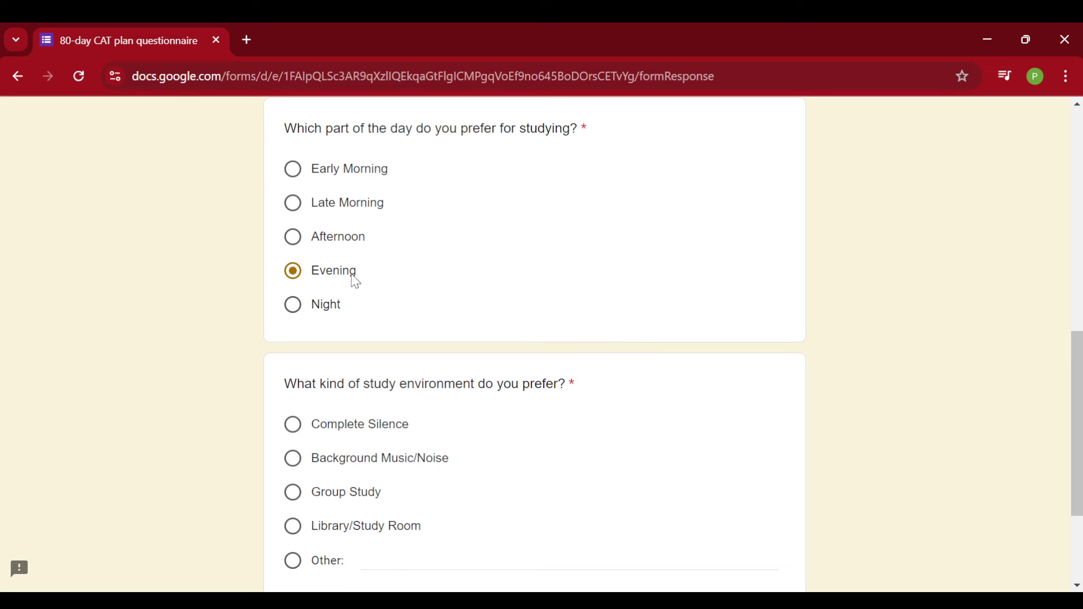
scroll(507, 327, down, 1)
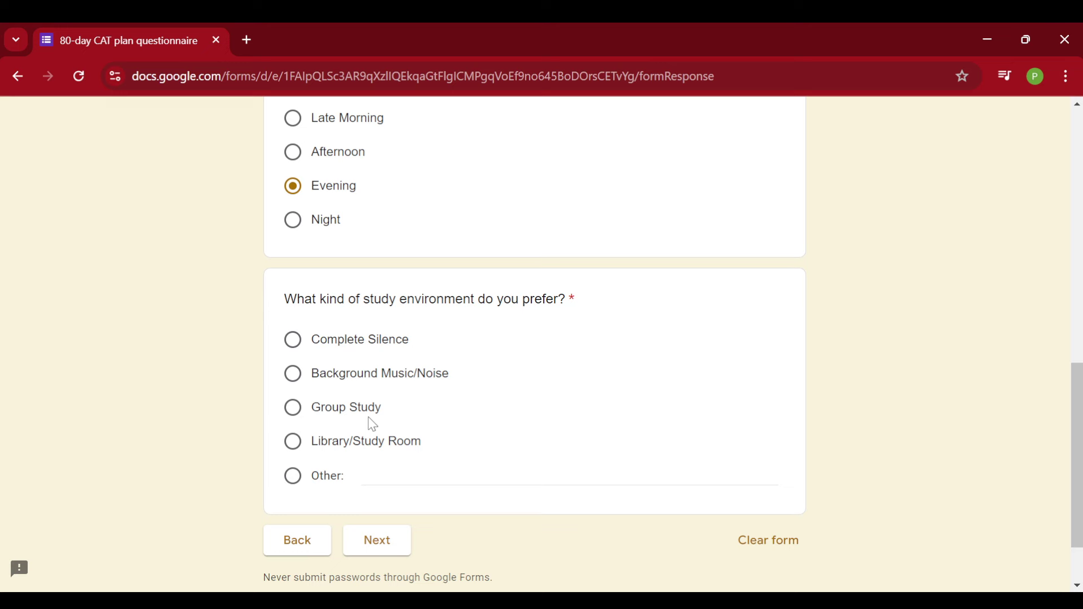
click(322, 485)
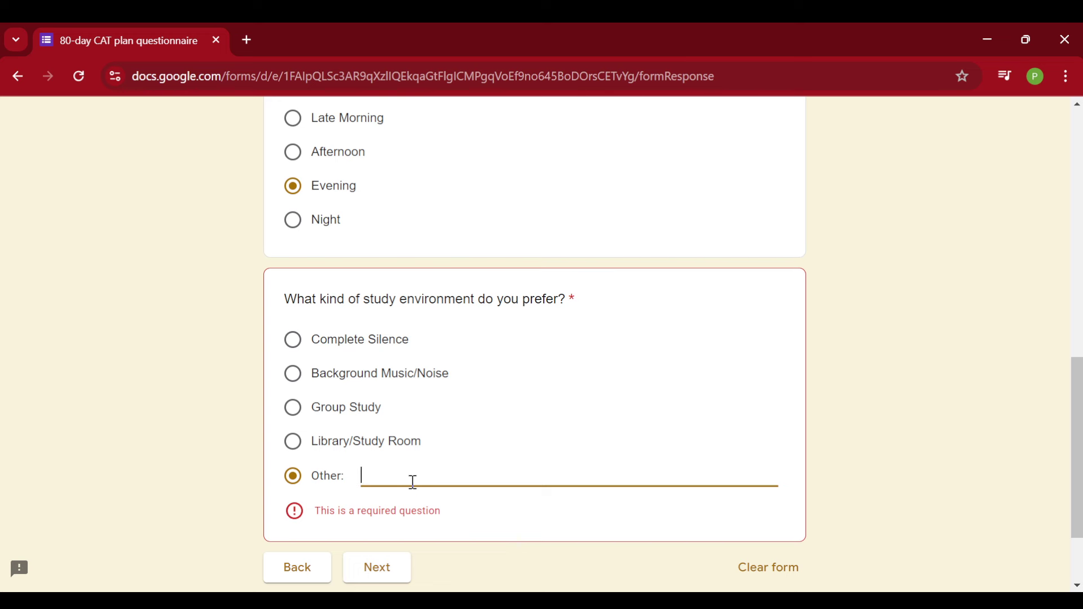
click(341, 411)
click(383, 558)
Select Coaching Material, enter 'crackxat' as the coaching course, and continue
scroll(451, 338, down, 5)
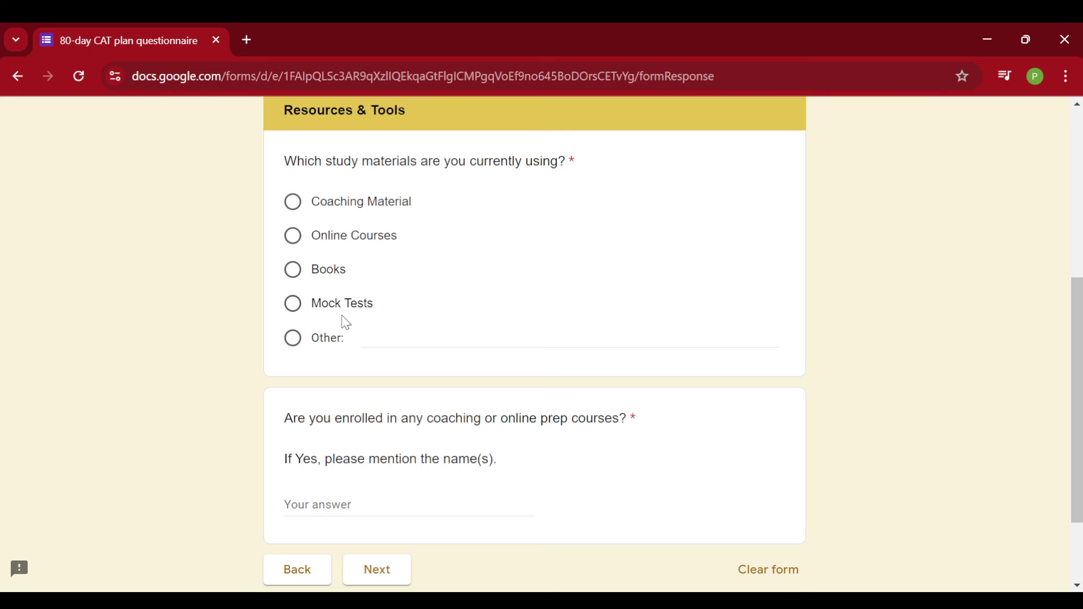
click(340, 202)
scroll(484, 309, down, 2)
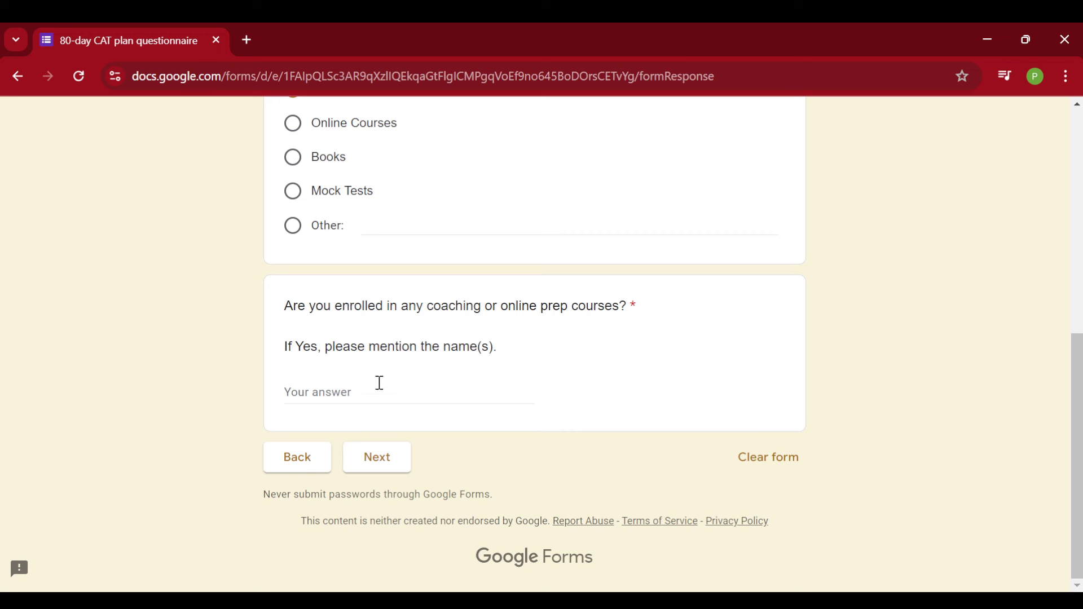
click(377, 401)
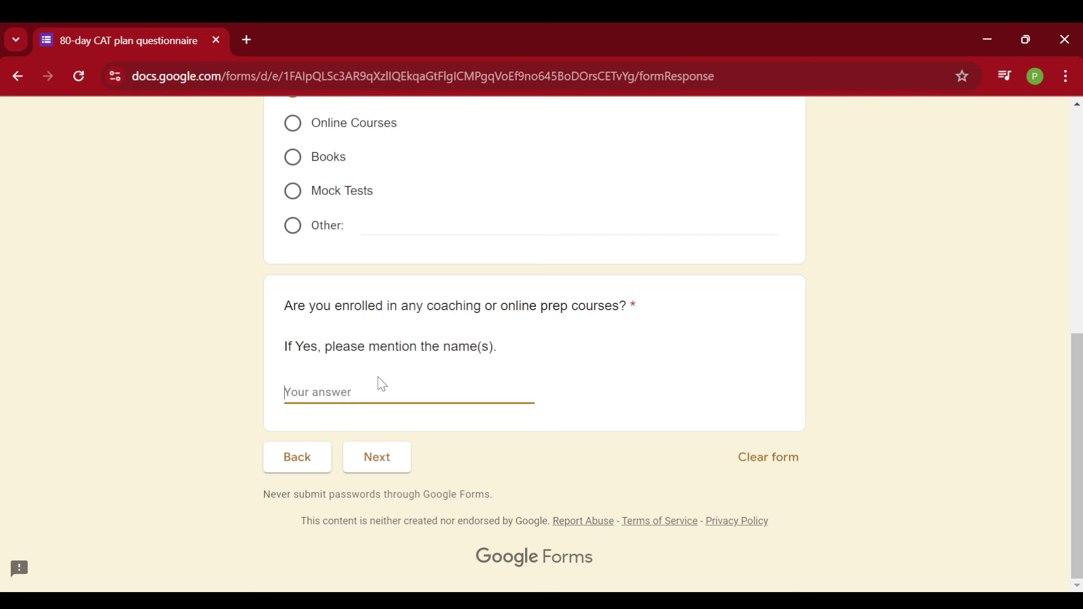
text(crackxat)
click(379, 460)
Tick reading, video lectures, practice questions, group discussions and one-on-one tutoring as learning methods
scroll(400, 268, down, 3)
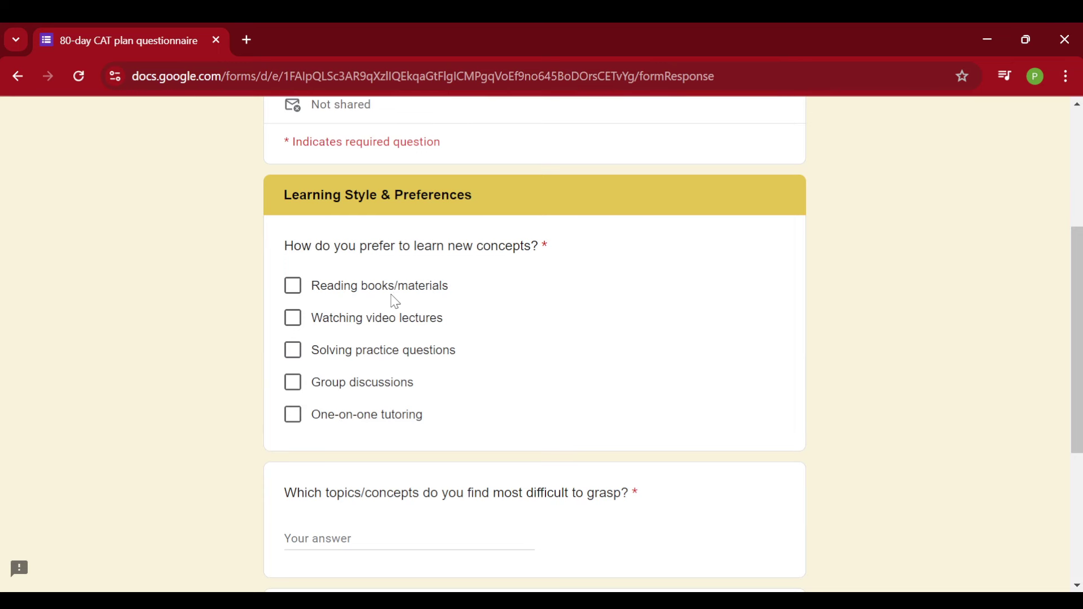
click(298, 301)
click(294, 320)
click(295, 351)
click(295, 384)
click(294, 422)
Answer difficult topics with 'eehhh' and 80-day goals with 'arithmetic 200 questions', then continue
scroll(446, 350, down, 1)
scroll(452, 347, down, 3)
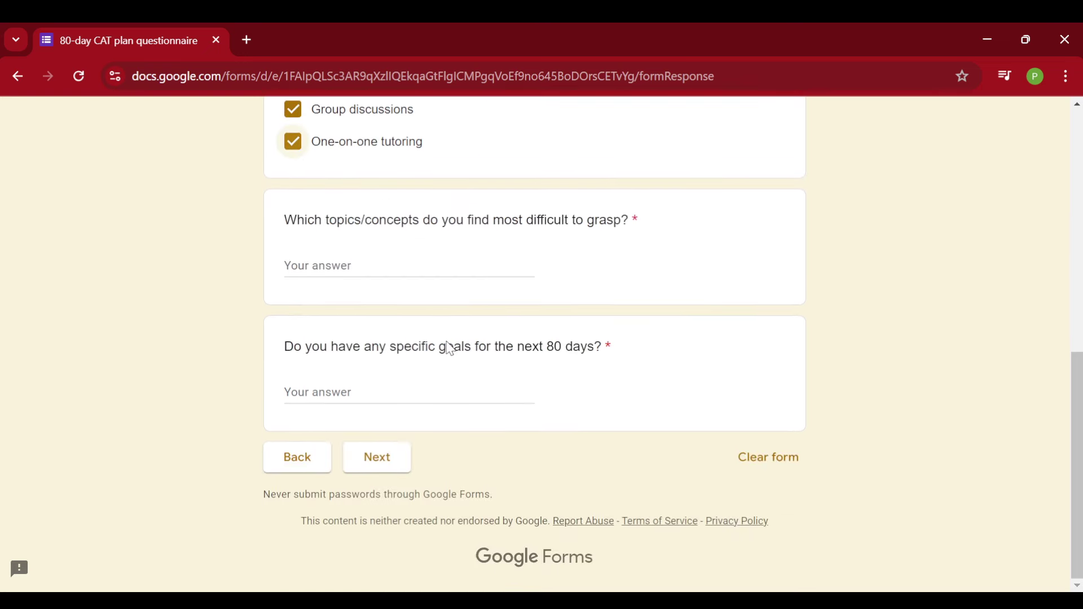
click(405, 265)
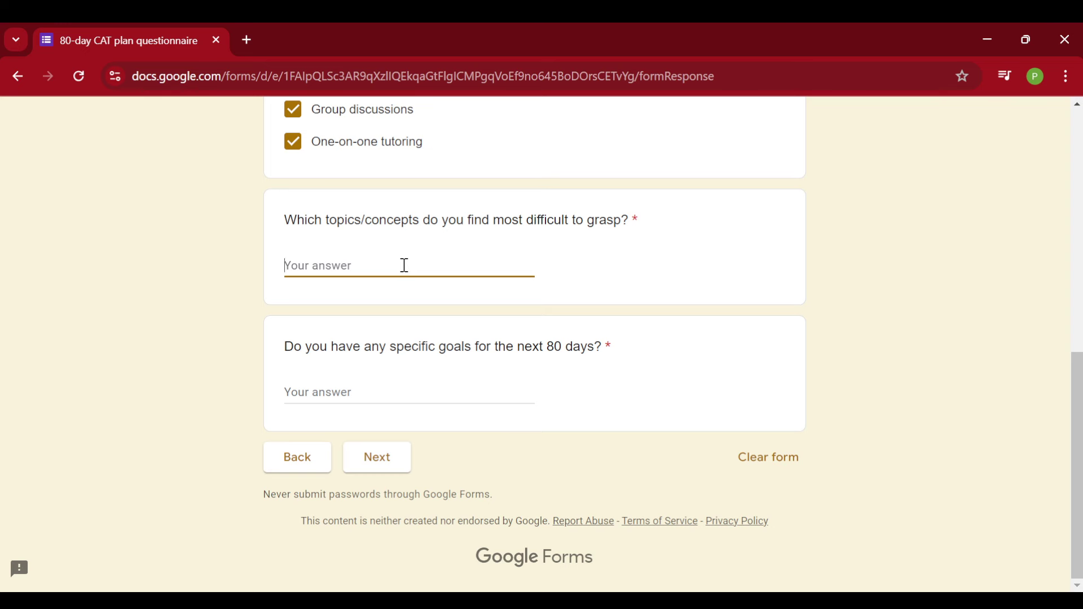
text(eehhh)
click(385, 398)
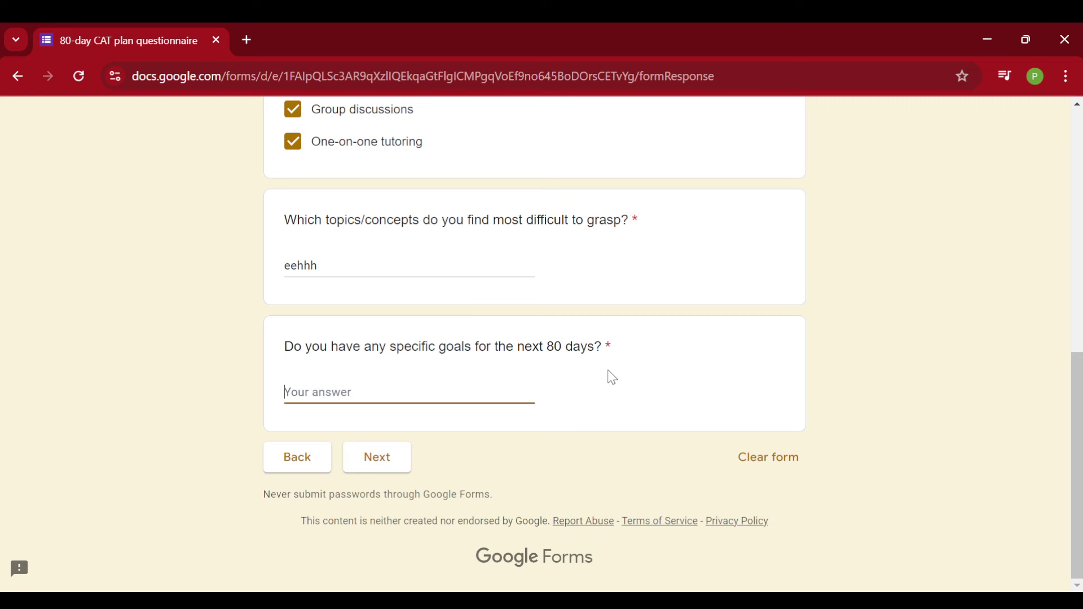
text(arithmetic 200 questions)
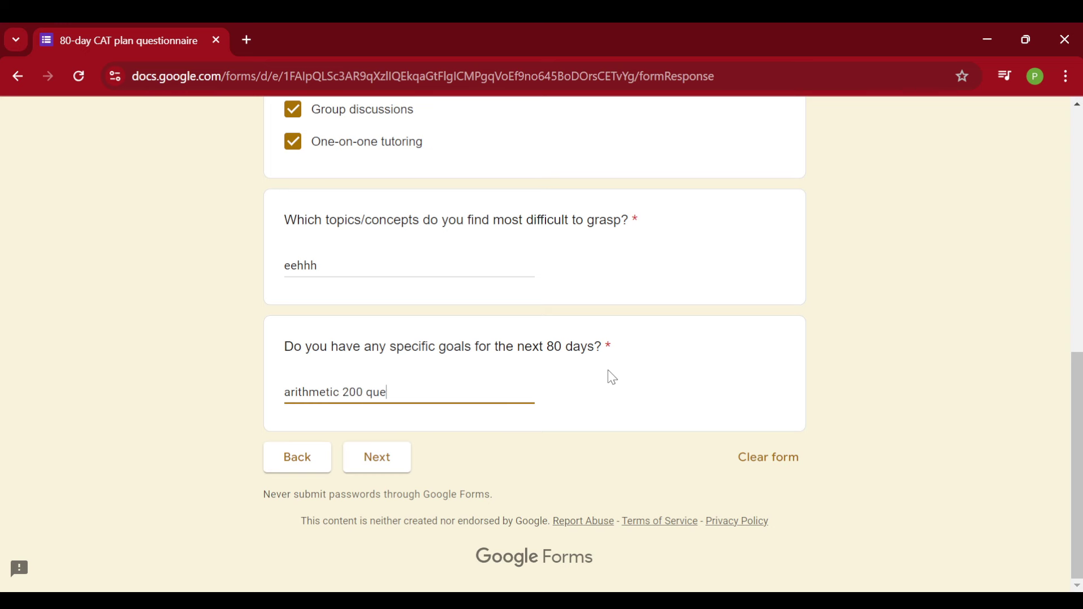
click(398, 466)
Set mock-test frequency to Occasionally and analysis to 'Yes, but only briefly', then continue
scroll(547, 376, down, 3)
scroll(547, 376, down, 2)
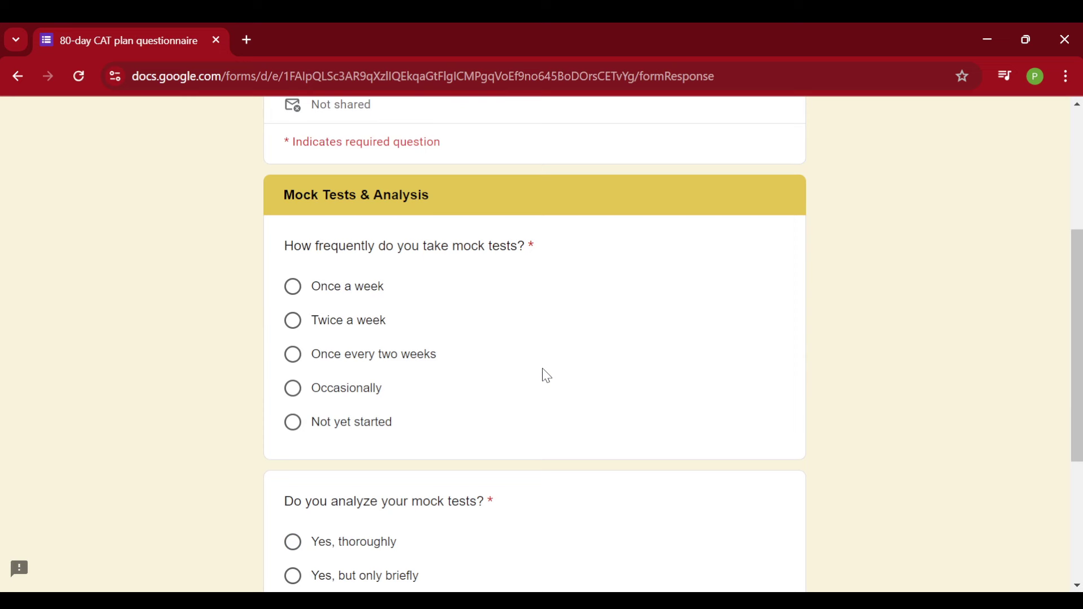
click(359, 424)
scroll(489, 416, down, 4)
scroll(489, 416, up, 5)
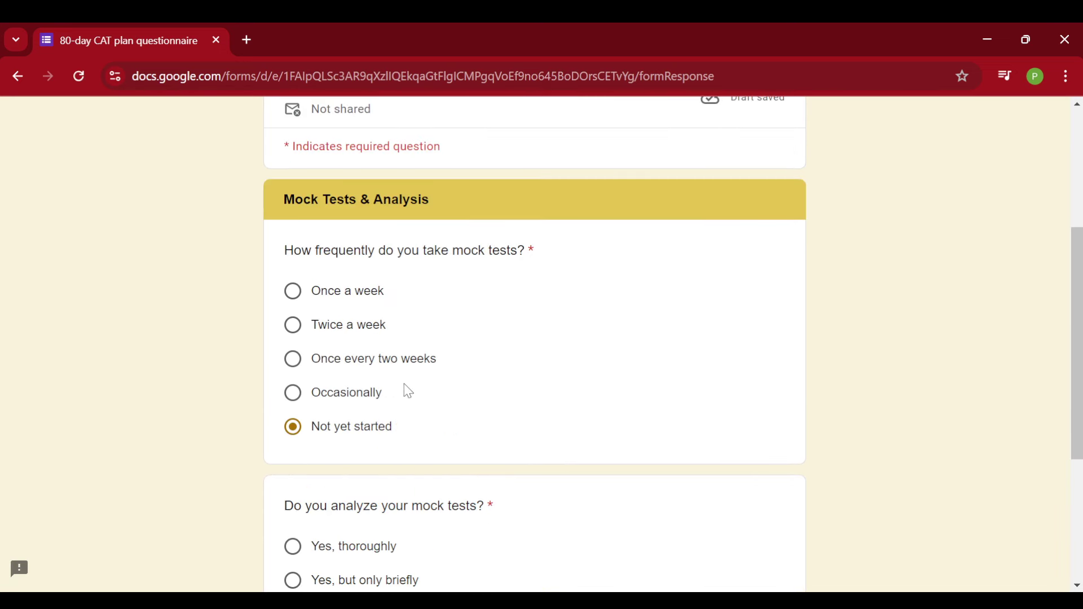
click(364, 395)
scroll(499, 396, down, 3)
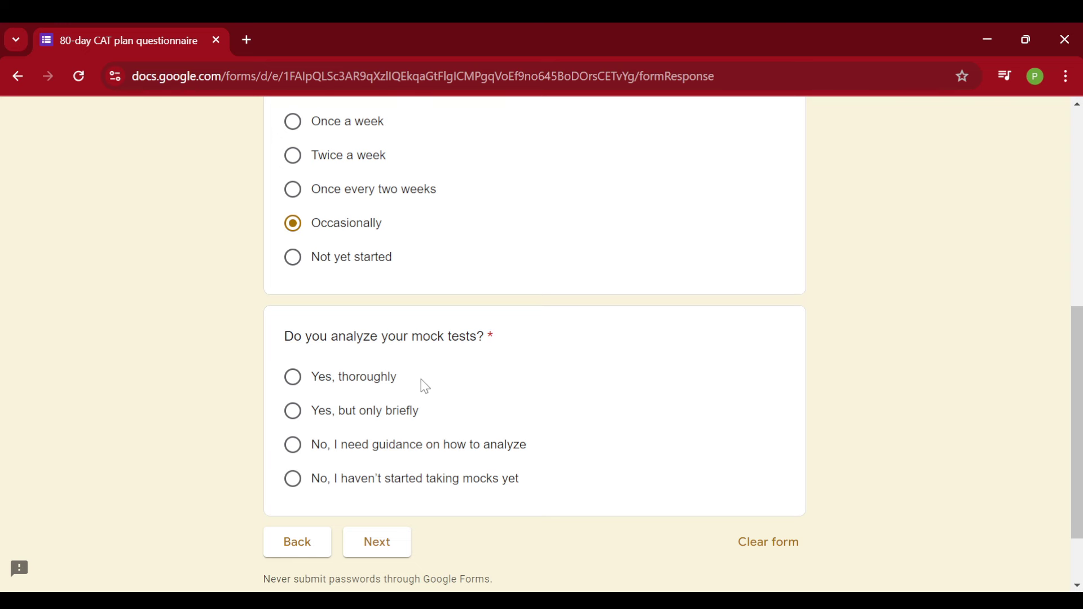
click(389, 414)
click(377, 542)
scroll(462, 364, down, 5)
Choose Test Anxiety as the biggest challenge and enter 'iim' as the motivation
click(356, 289)
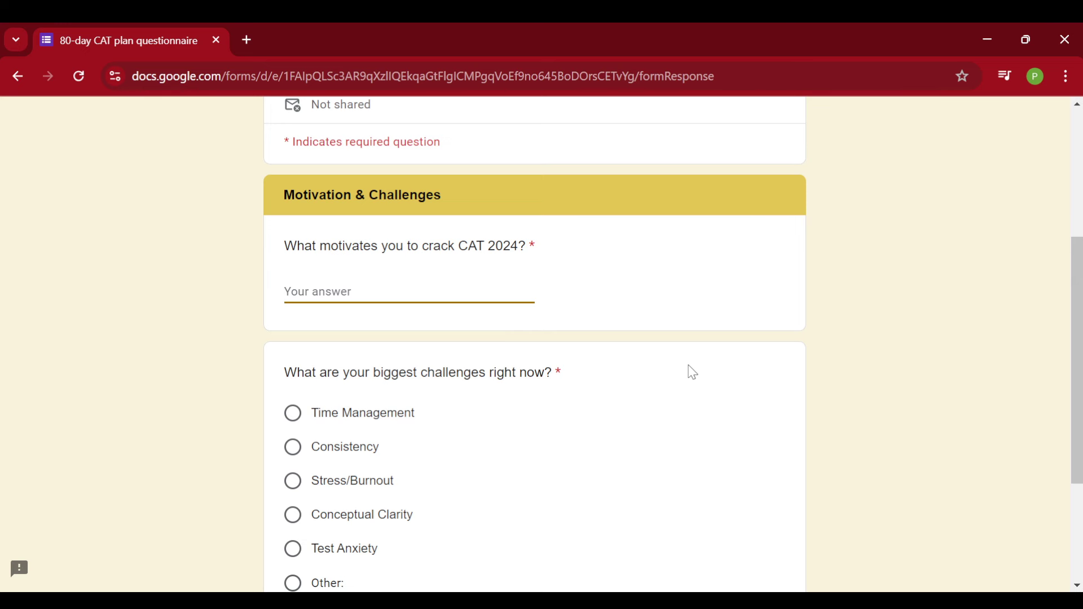
scroll(638, 345, down, 3)
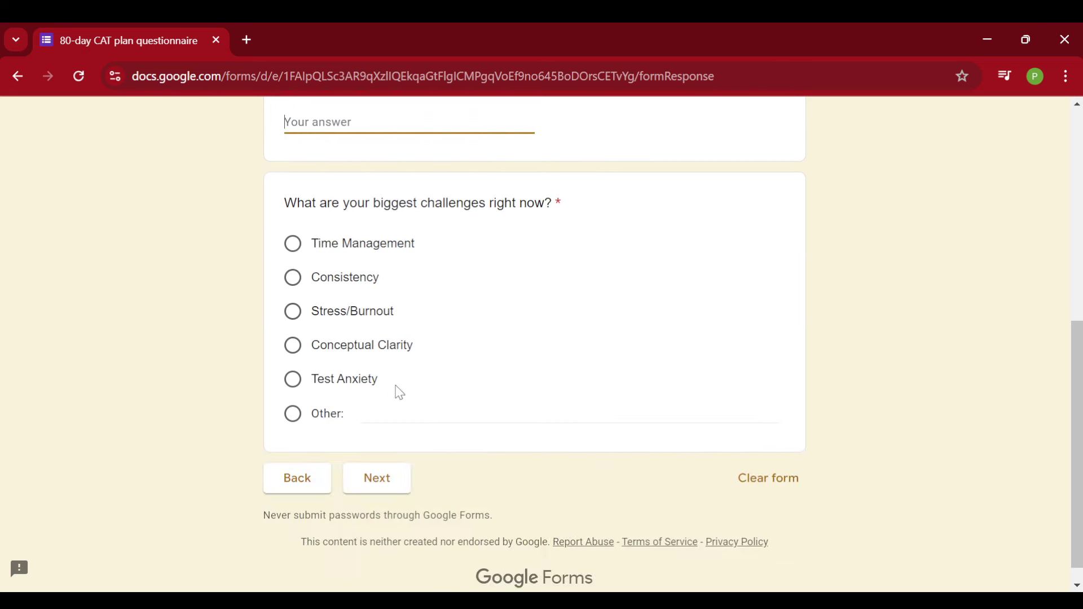
click(338, 389)
click(340, 416)
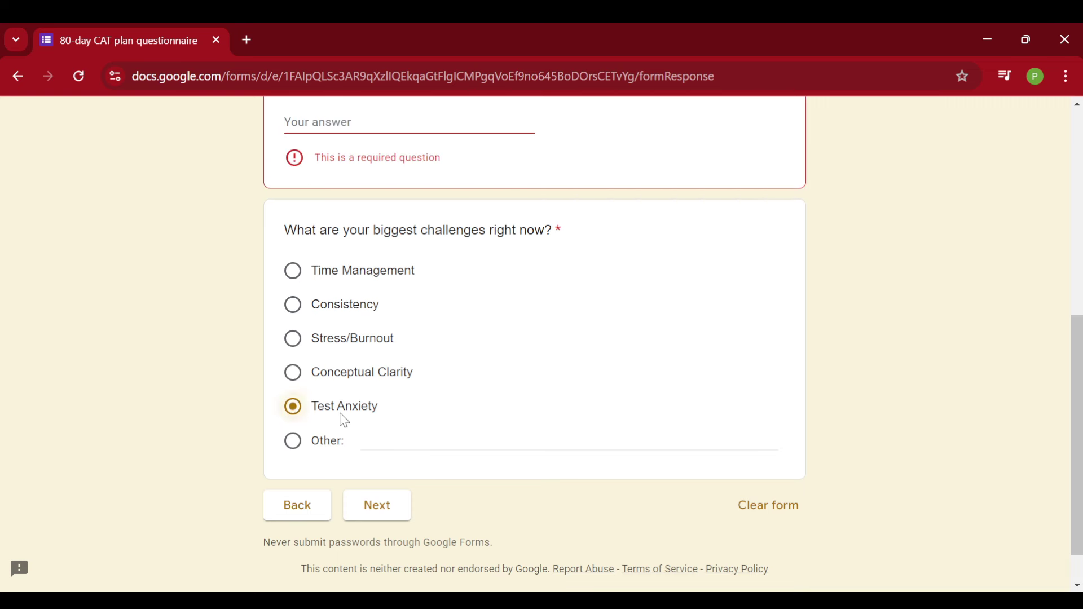
click(388, 505)
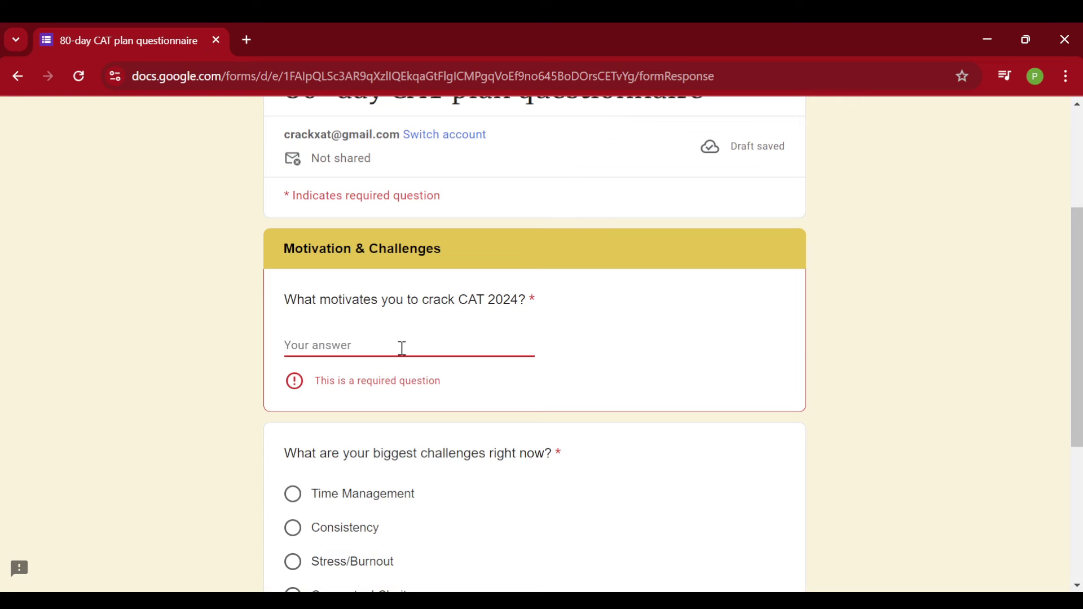
text(iim)
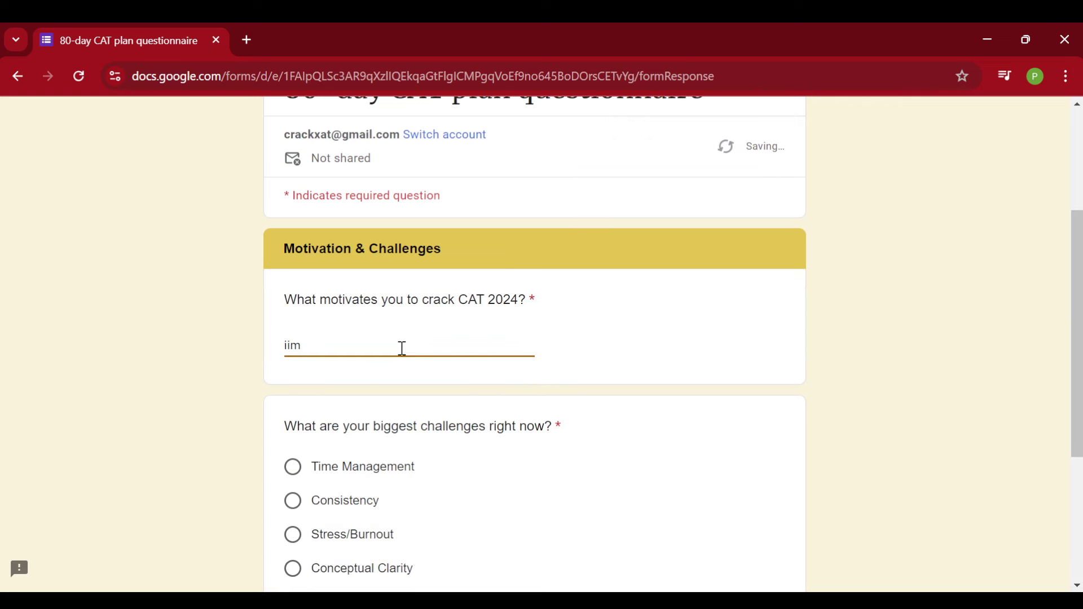
scroll(404, 348, down, 4)
Enter 'abc' as the additional information answer and submit the questionnaire
click(395, 468)
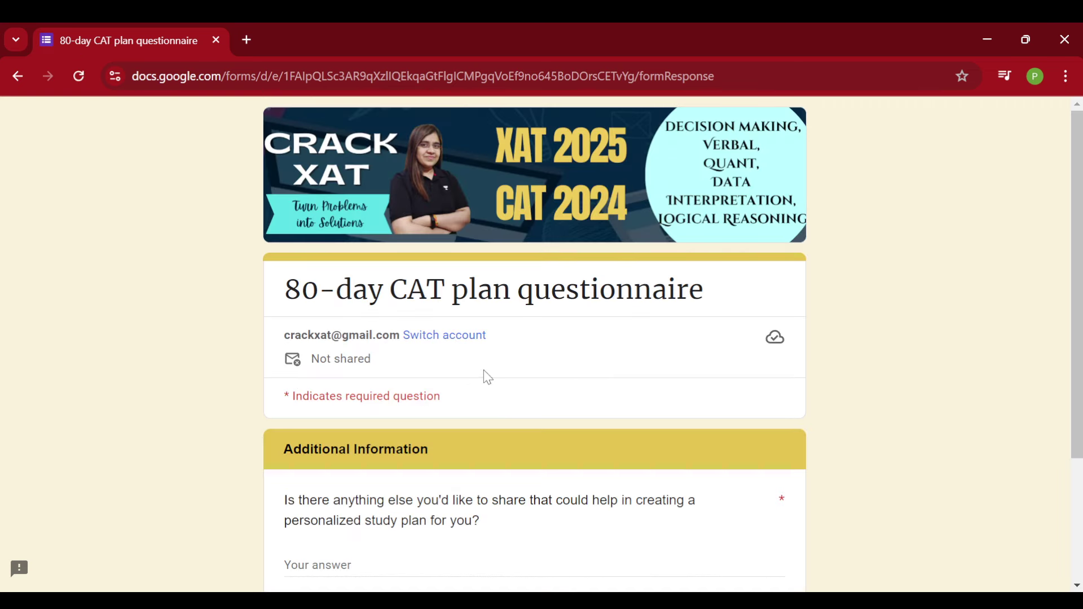
scroll(484, 374, down, 1)
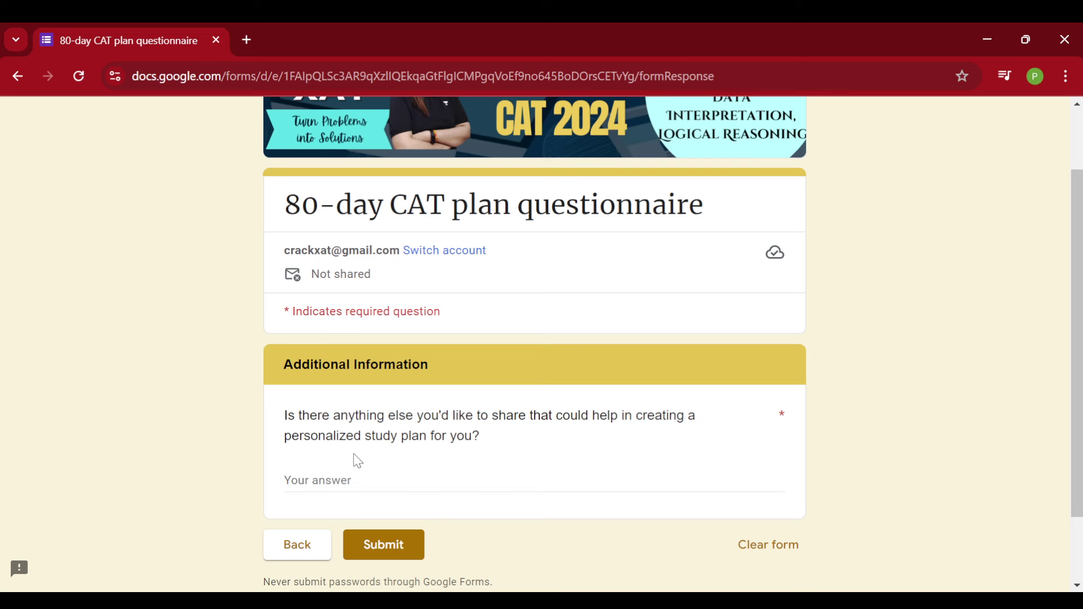
click(343, 480)
text(a)
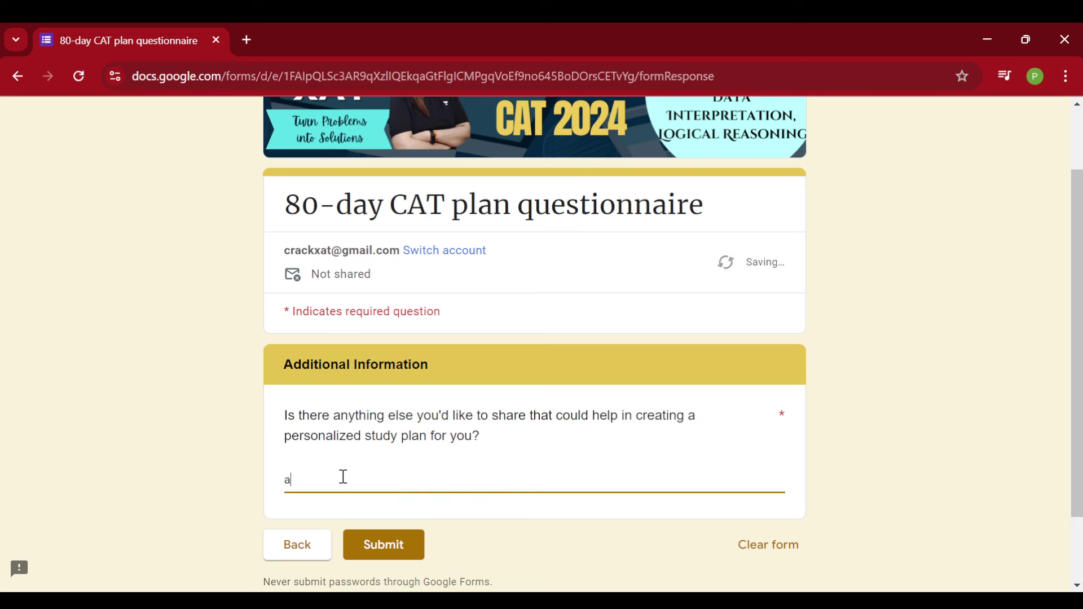
text(bc)
click(387, 549)
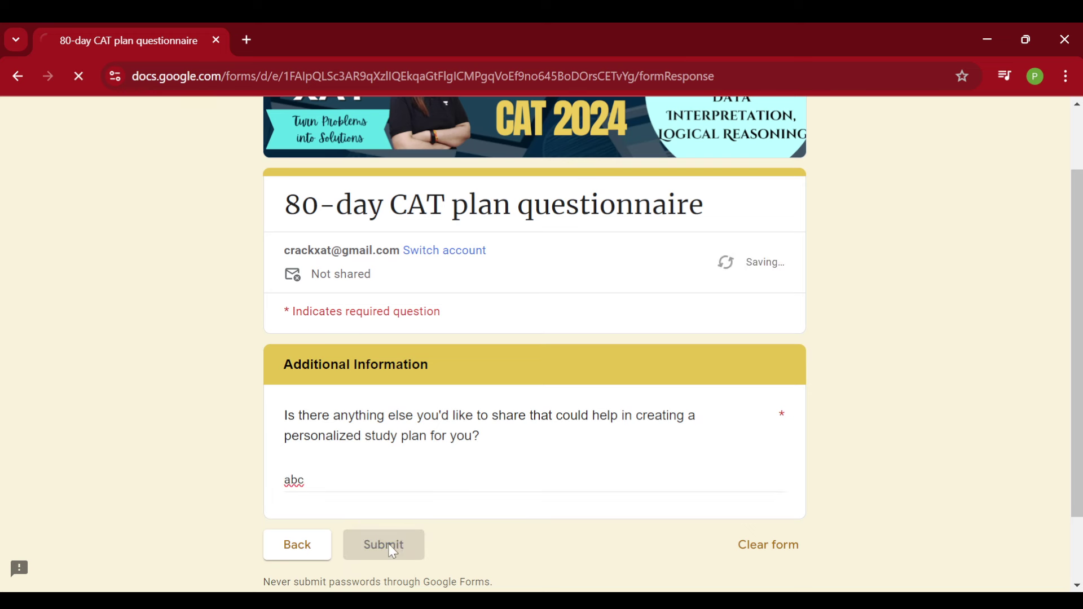